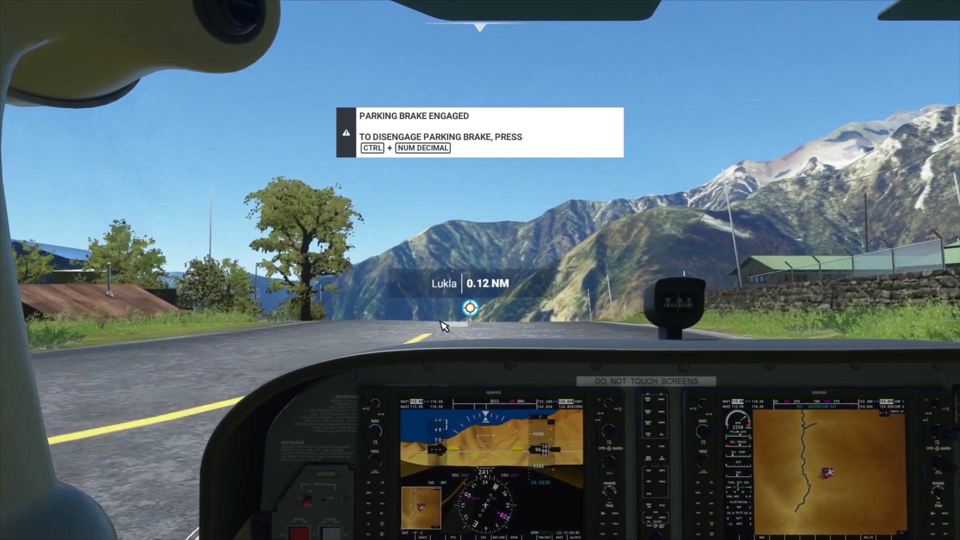
Release the parking brake, lift off from the Lukla runway, and glance left then forward
key("ctrl+KP_Decimal")
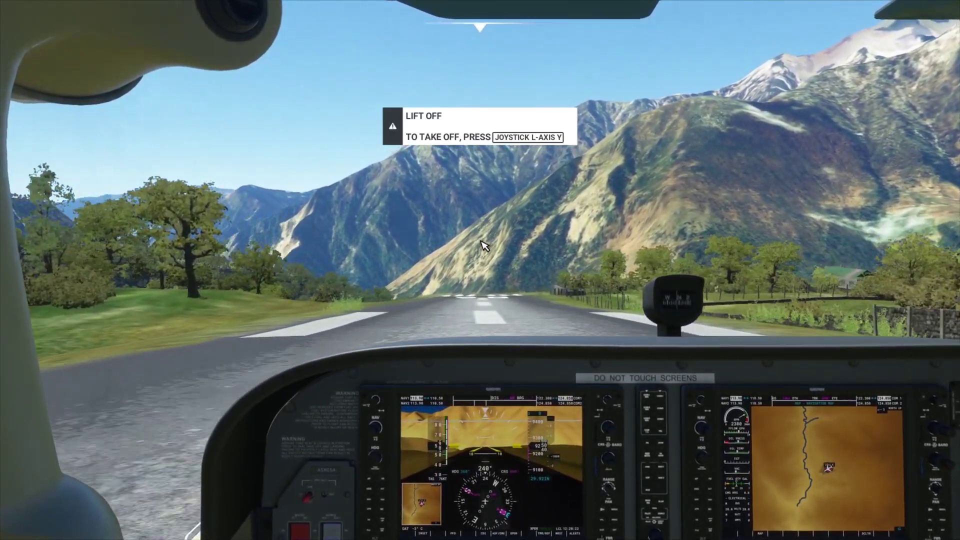
key("Down")
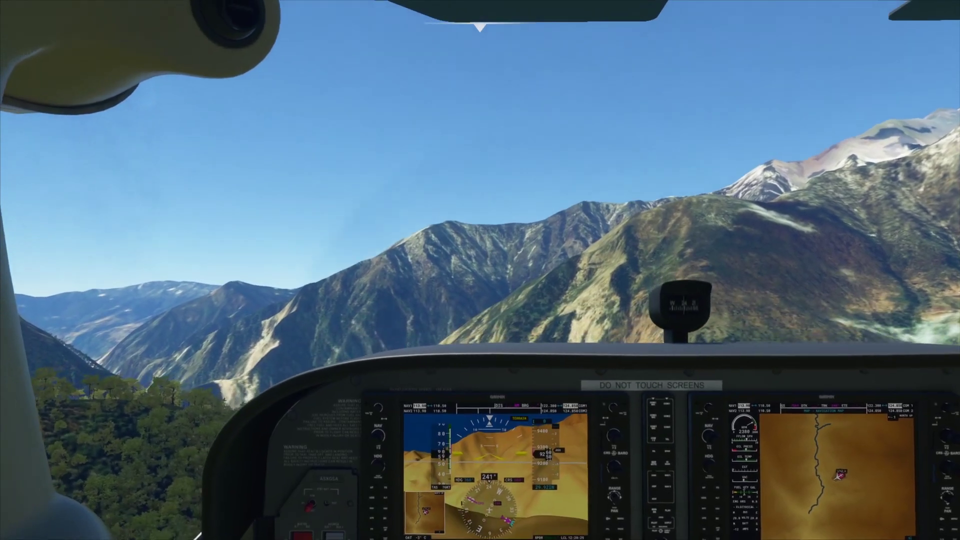
key("Left")
key("Right")
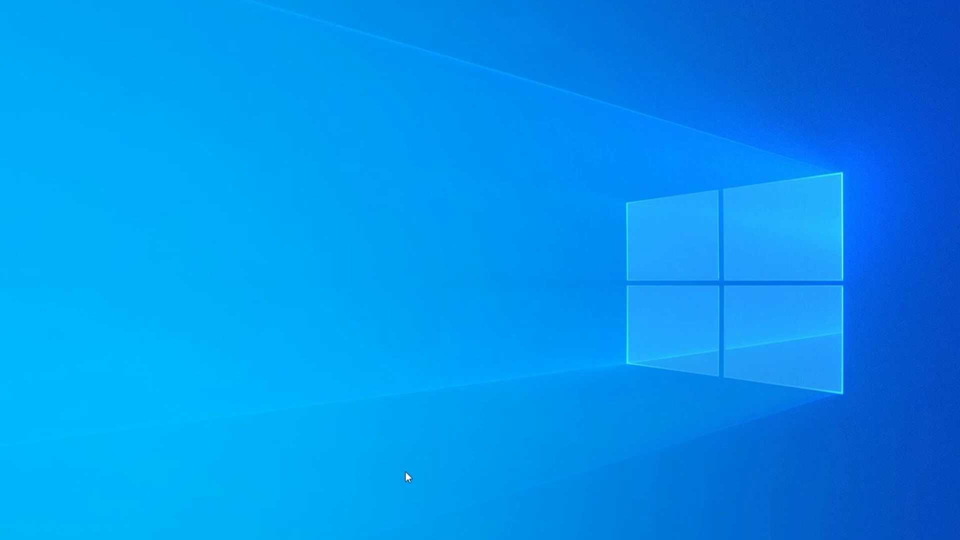
End the Virtual Controller background process in Task Manager and minimize Task Manager
mouse_move(355, 538)
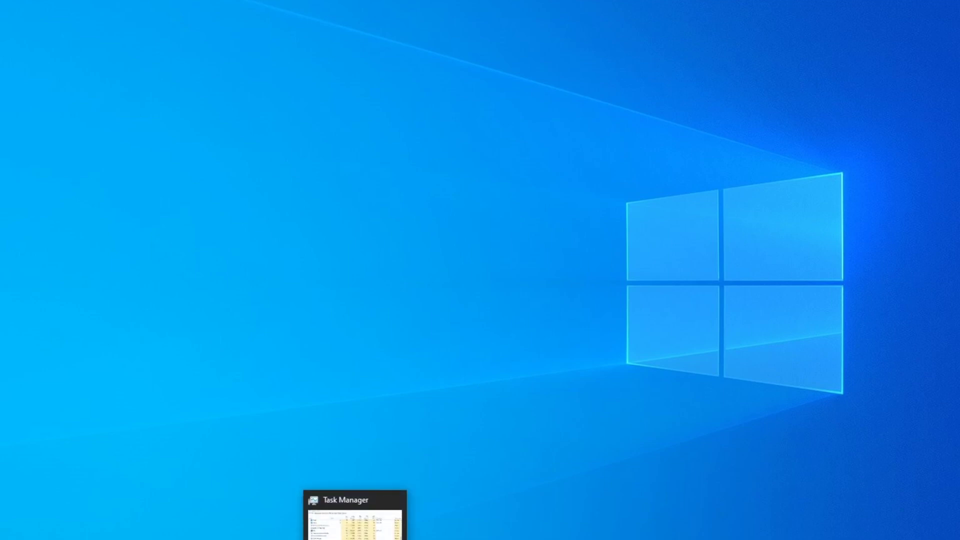
left_click(355, 516)
left_click_drag(906, 231, 907, 122)
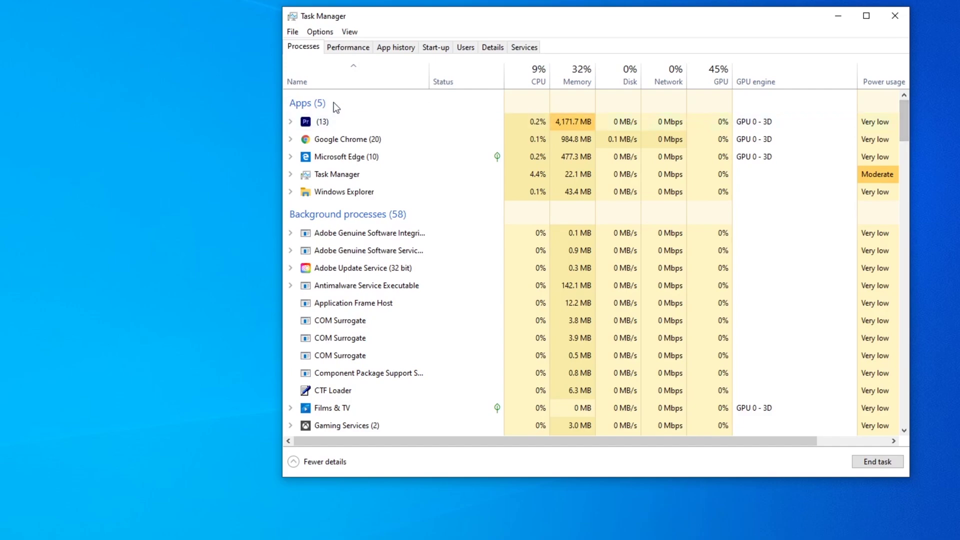
left_click_drag(907, 111, 891, 212)
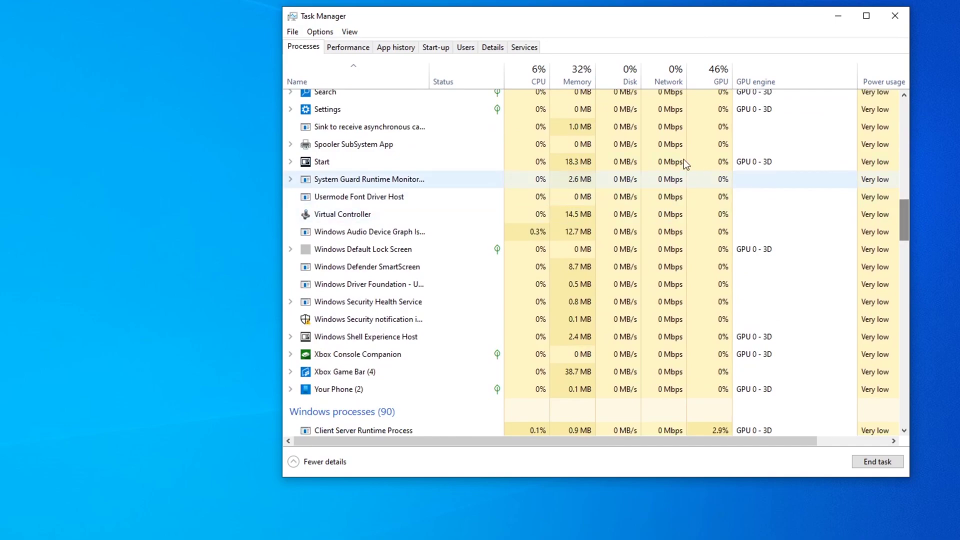
left_click(326, 215)
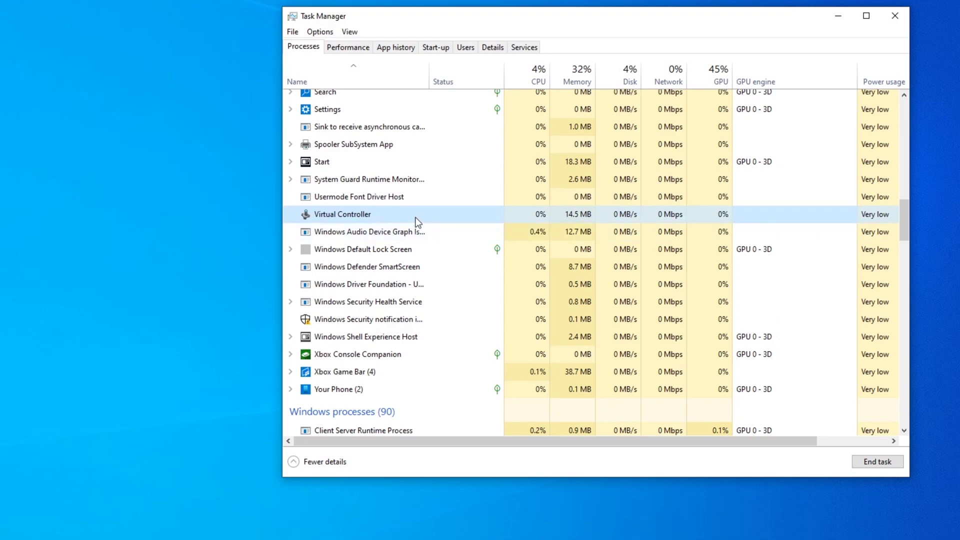
left_click_drag(646, 20, 580, 27)
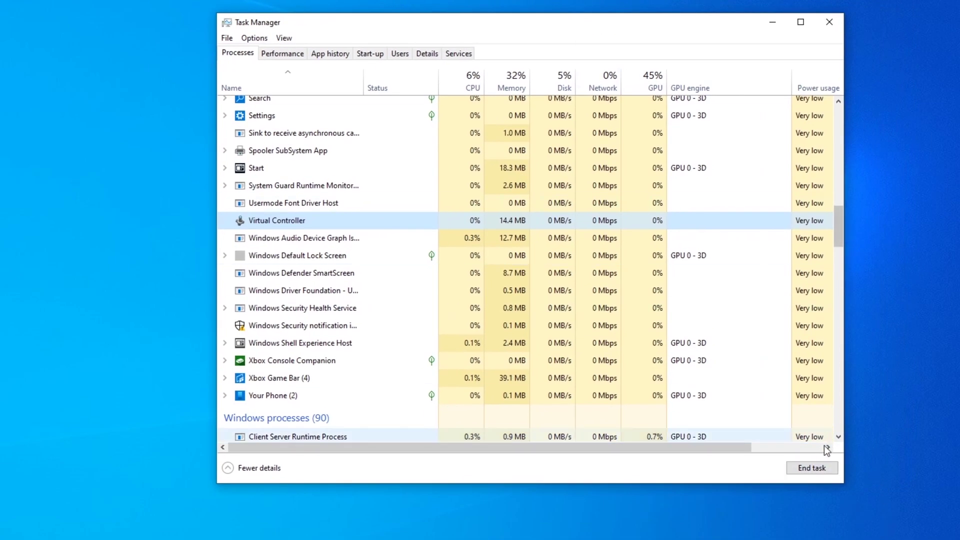
left_click(817, 470)
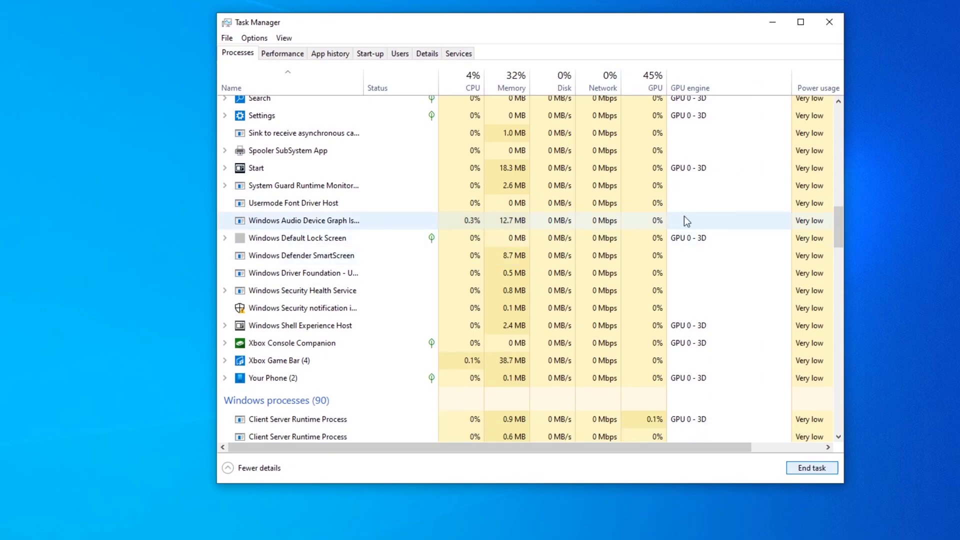
mouse_move(839, 239)
left_mouse_down()
mouse_move(845, 134)
mouse_move(832, 235)
left_mouse_up()
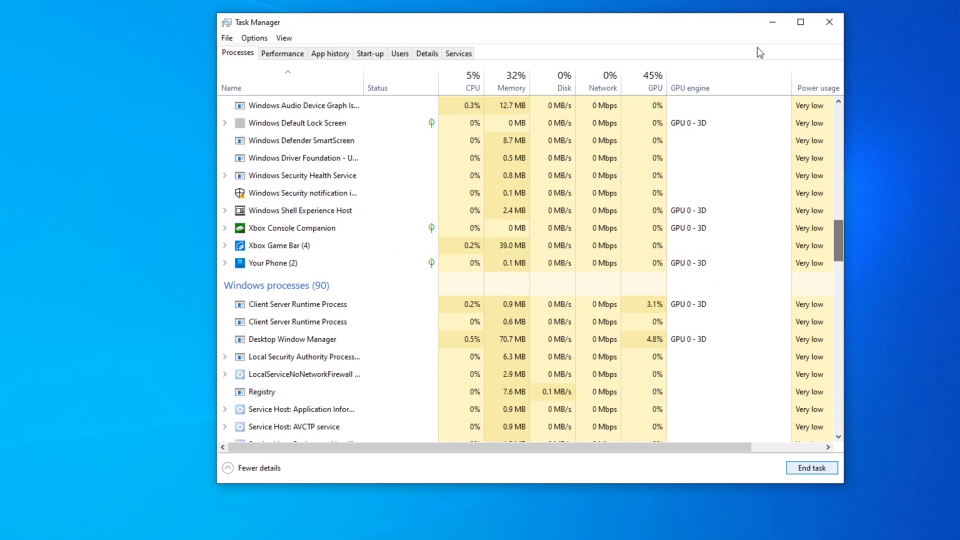
left_click(773, 22)
Launch Virtual Controller from the Start search
key("super")
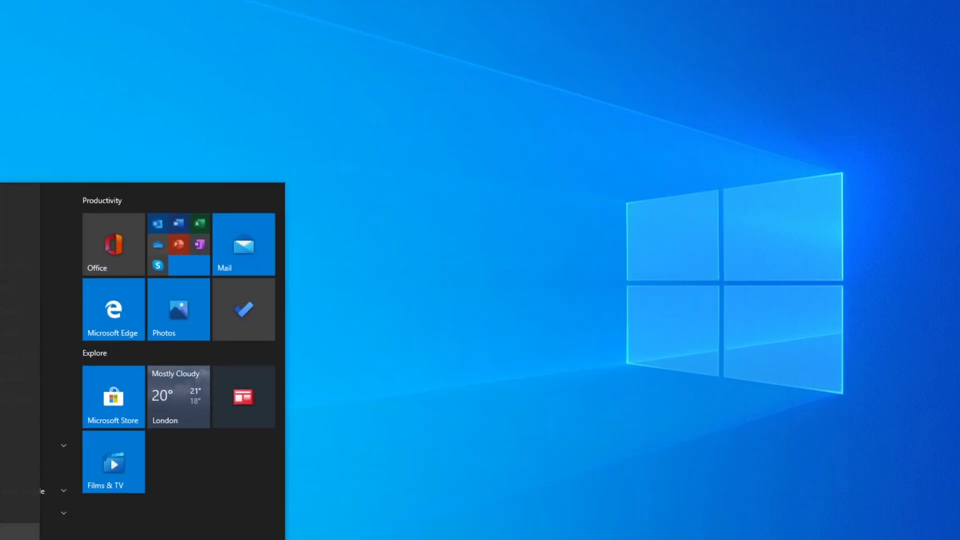
type("virtual controller")
key("Return")
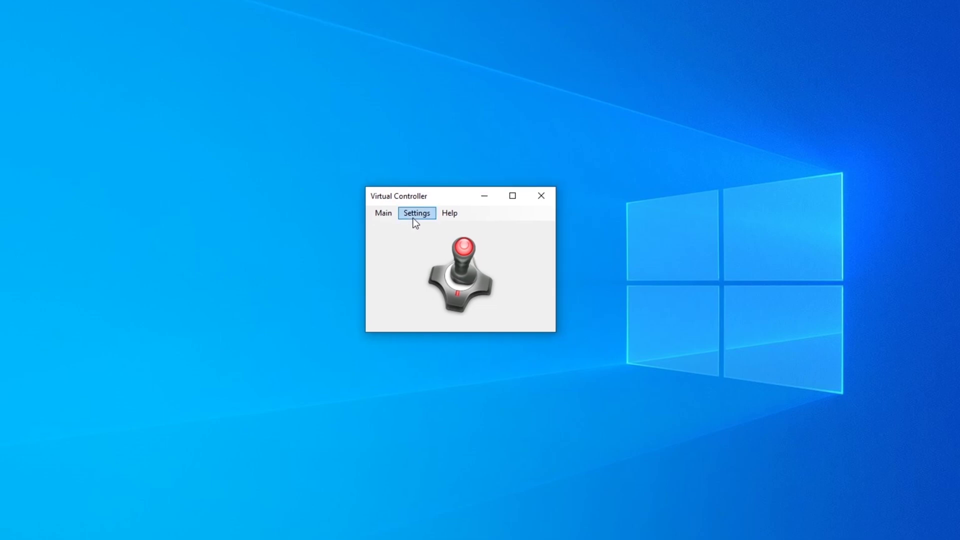
Check the Keyboard device under Settings > IO Devices, then open the Settings > Controls binding list
left_click(414, 220)
left_click(421, 226)
left_click(305, 159)
left_click(326, 182)
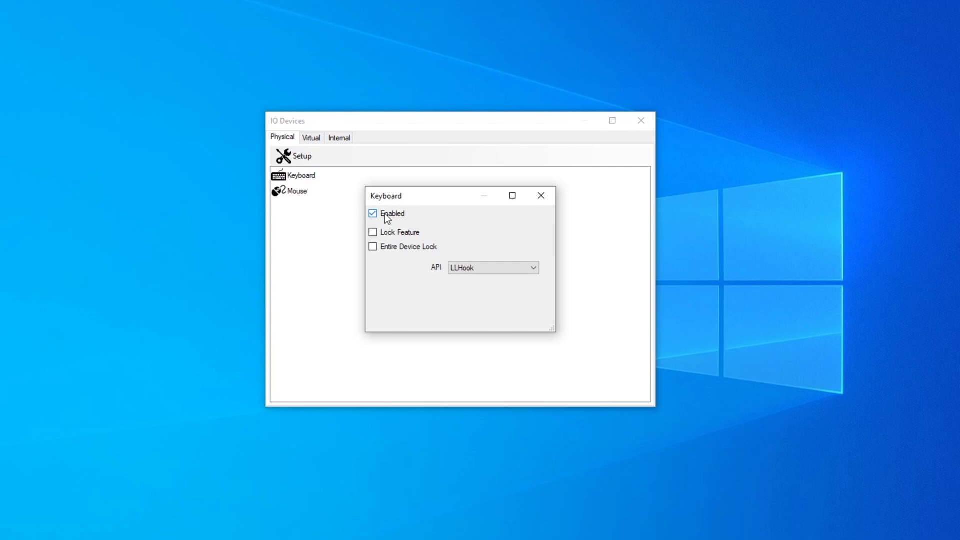
left_click(541, 196)
left_click(641, 120)
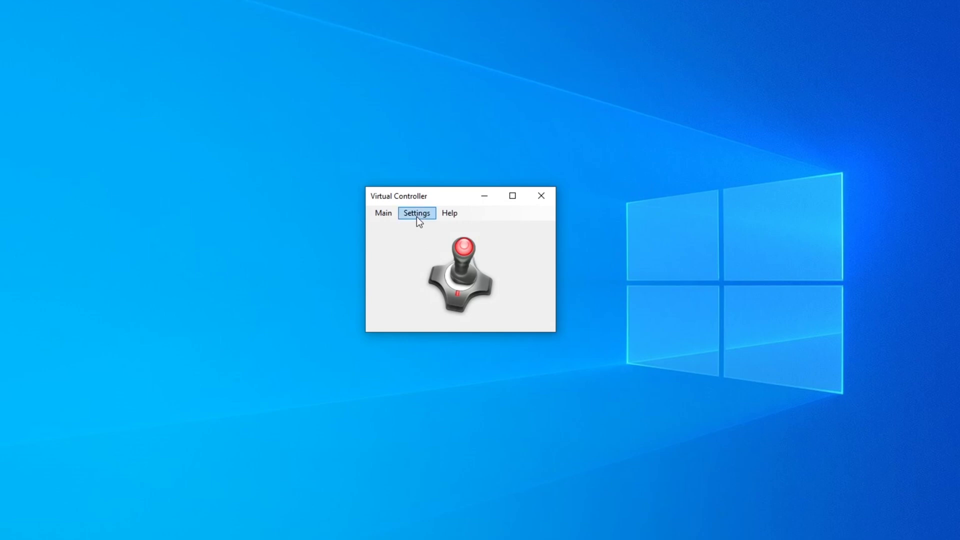
left_click(417, 218)
left_click(428, 252)
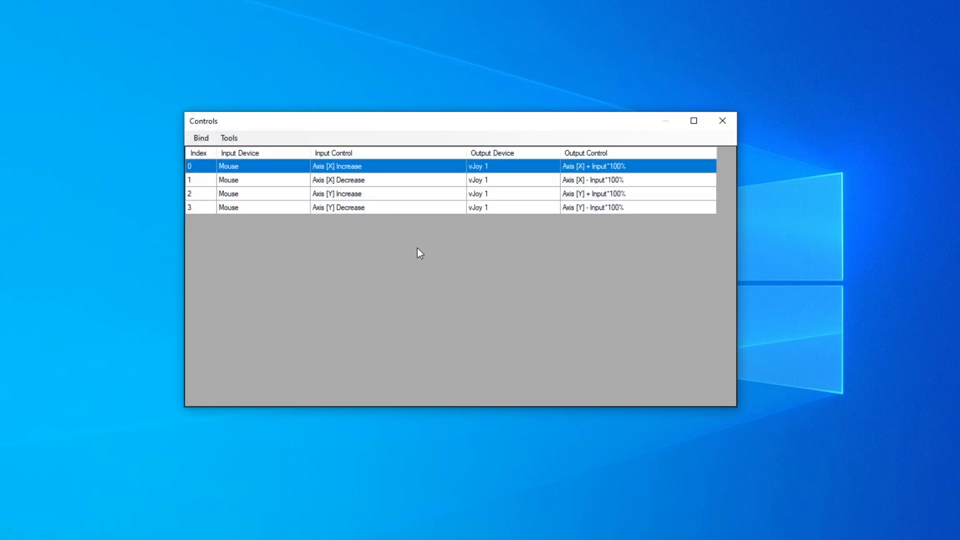
Create a new binding with Keyboard as input device and Oemcomma as the key
left_click(200, 139)
left_click(214, 155)
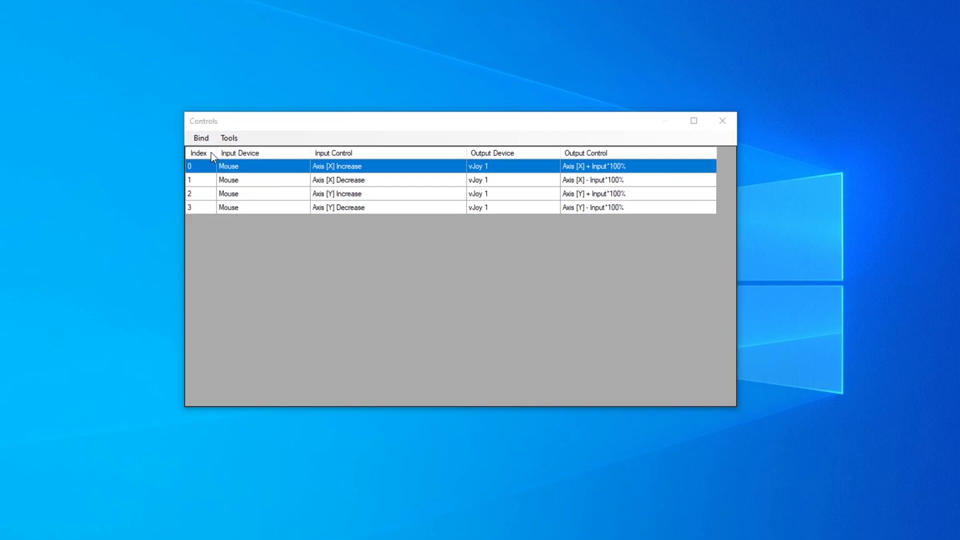
left_click(427, 191)
left_click(410, 203)
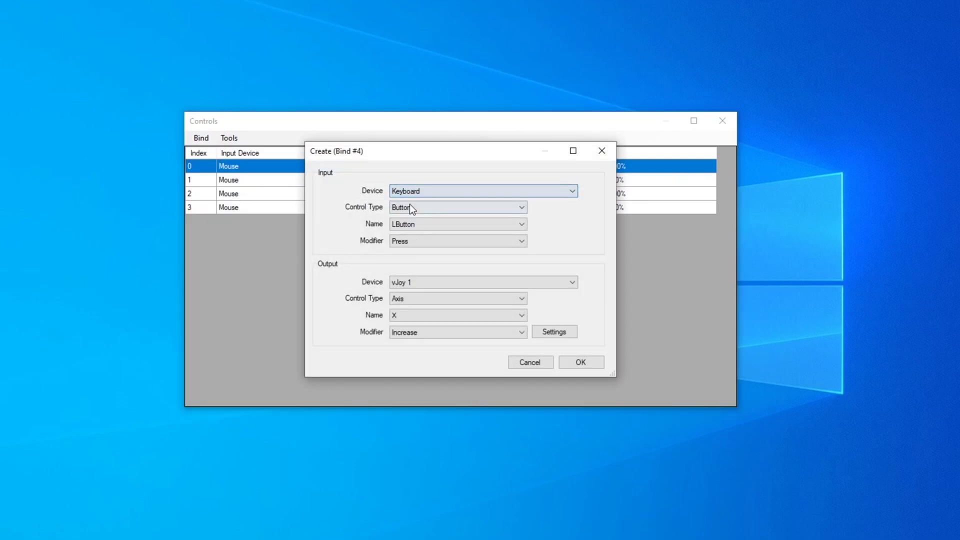
left_click(409, 224)
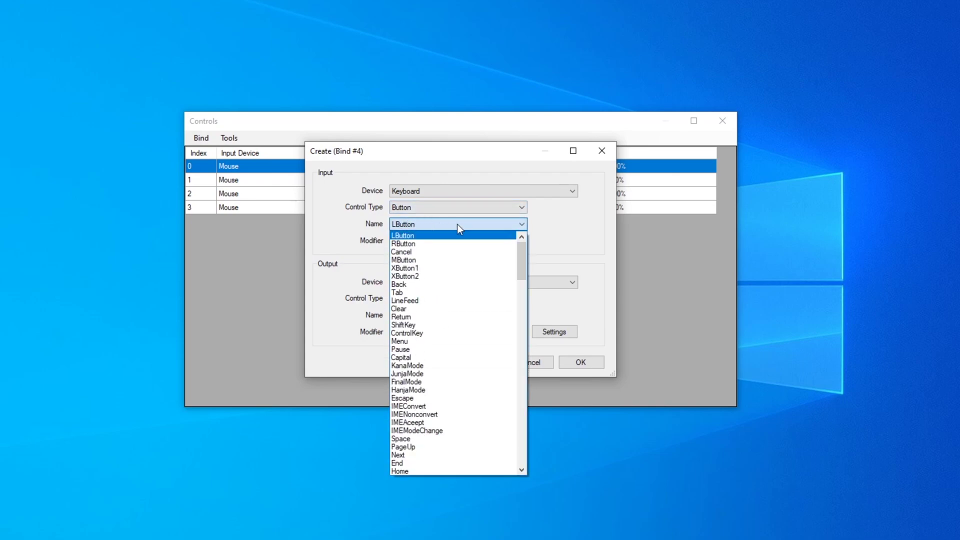
mouse_move(524, 255)
left_mouse_down()
mouse_move(504, 457)
mouse_move(521, 235)
mouse_move(520, 269)
left_mouse_up()
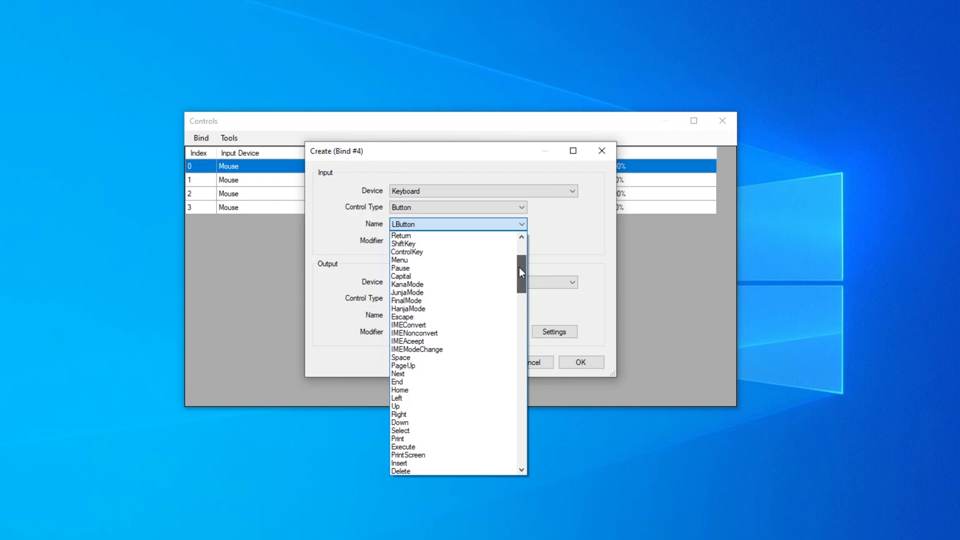
left_click_drag(520, 268, 525, 428)
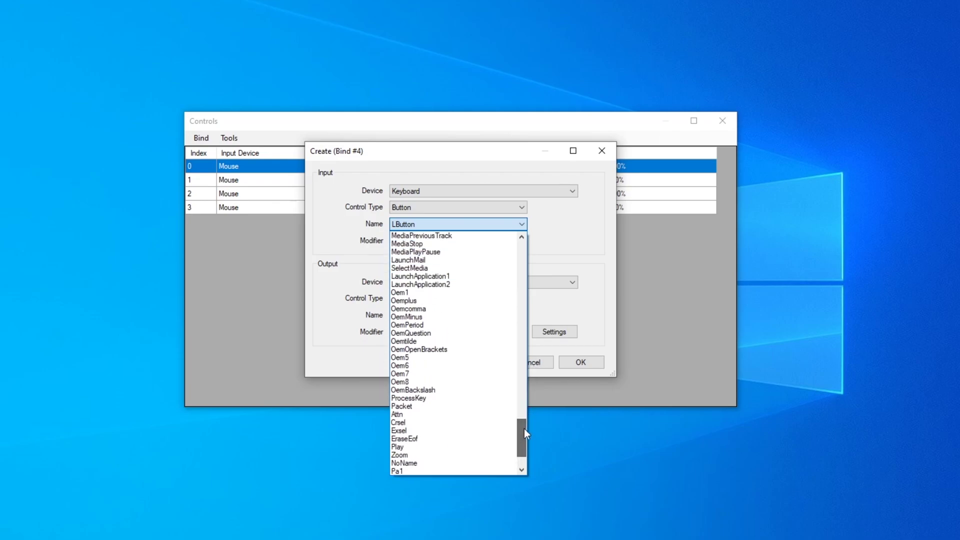
left_click(463, 309)
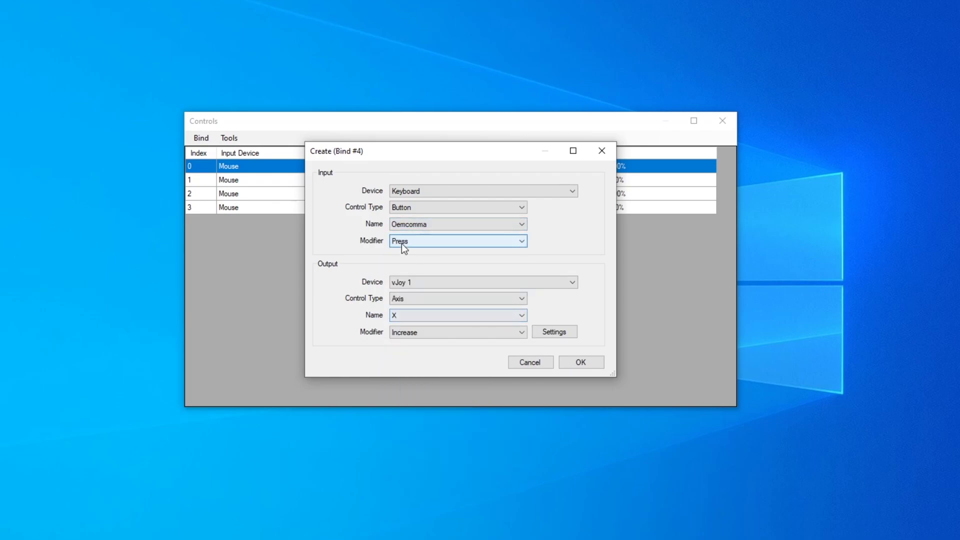
Set modifier Hold and output Release on vJoy 1 Axis X, save, and duplicate the binding
left_click(418, 243)
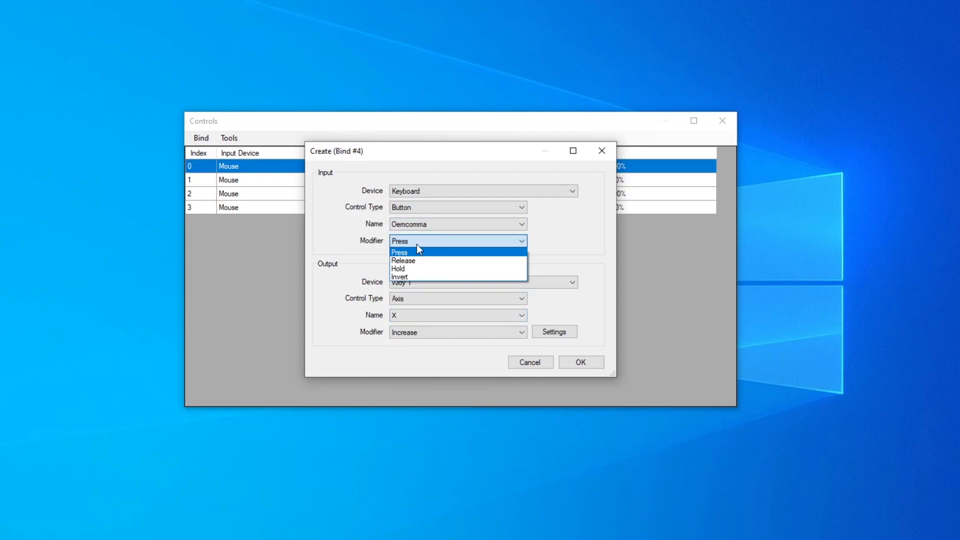
left_click(402, 269)
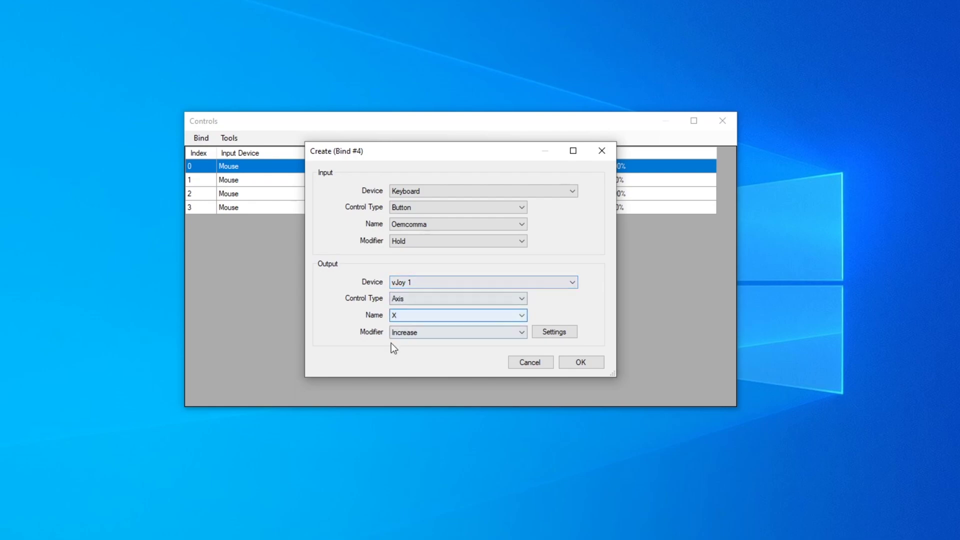
left_click(406, 333)
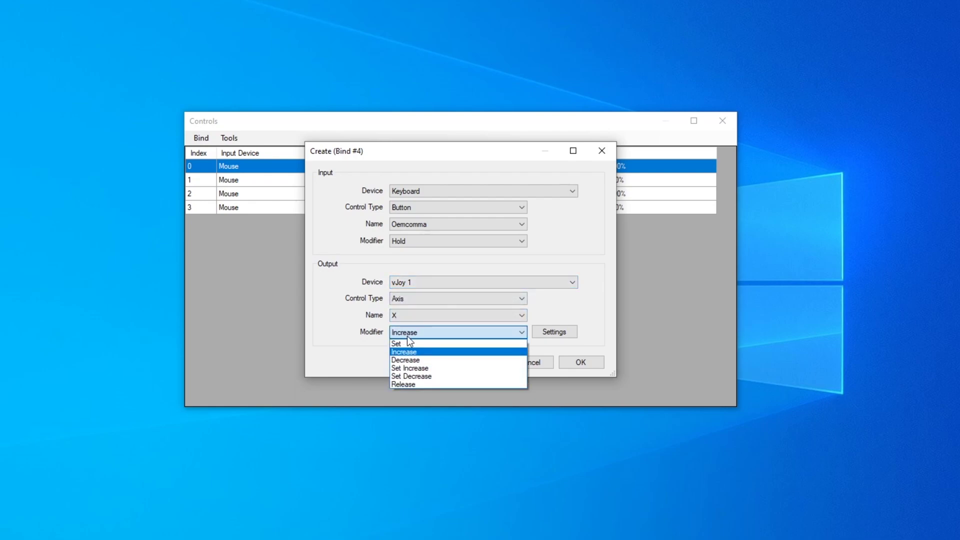
left_click(405, 385)
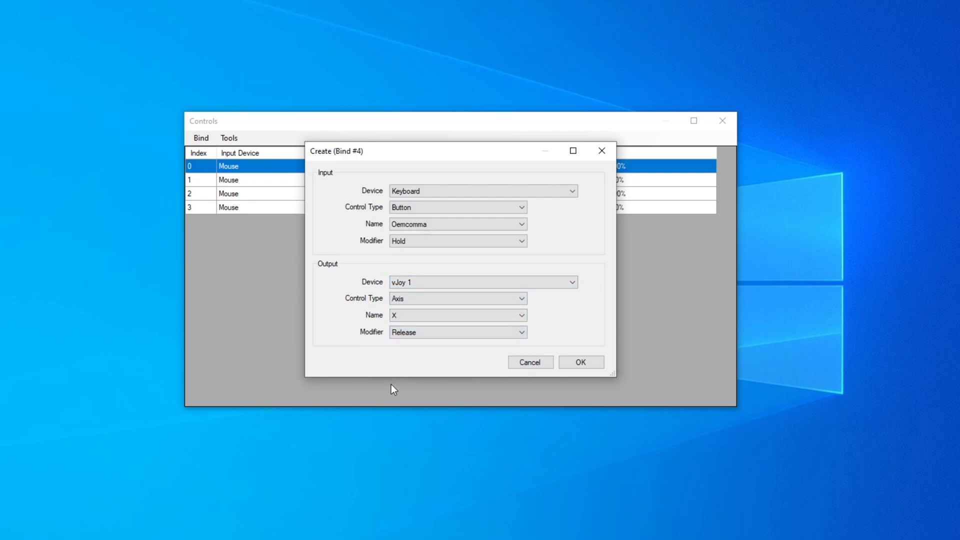
left_click(581, 363)
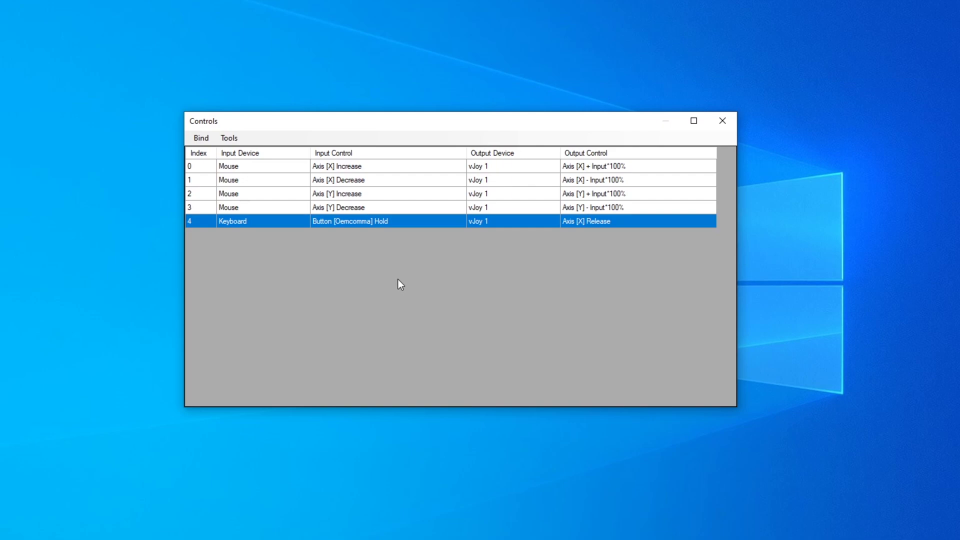
key("ctrl+d")
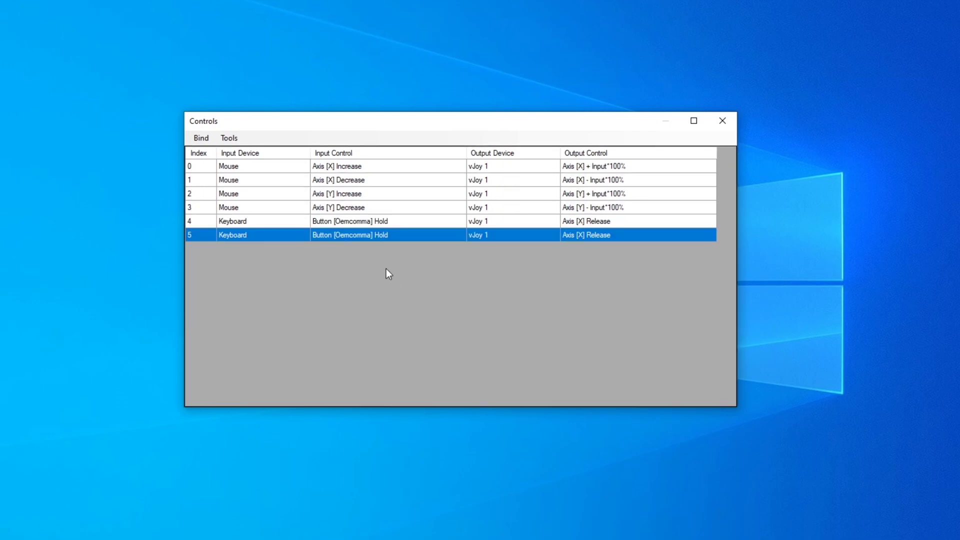
Change the duplicated comma-hold binding's output axis to Y and save it
double_click(361, 238)
left_click(406, 315)
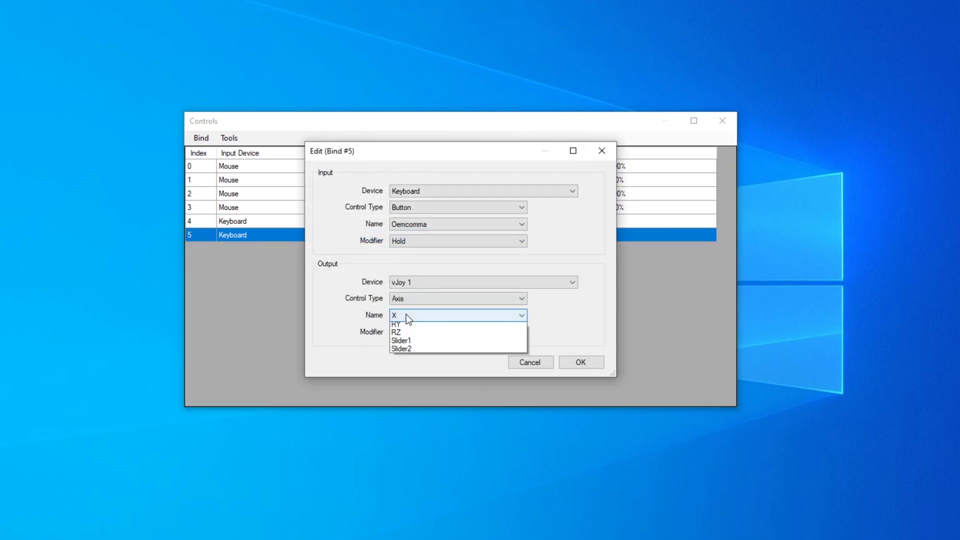
left_click(404, 334)
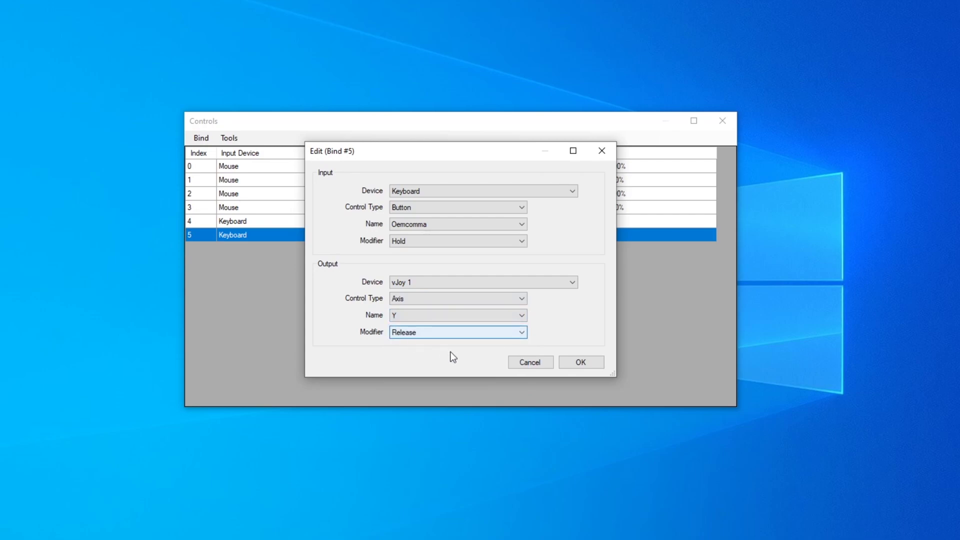
left_click(579, 370)
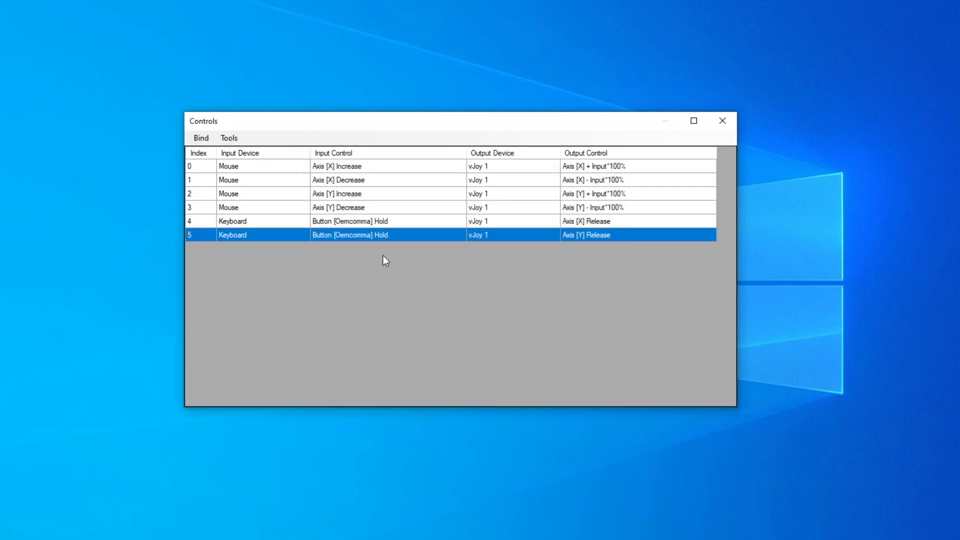
Close the Controls list and start the controller with Main > Run
left_click(723, 125)
left_click(380, 214)
left_click(388, 228)
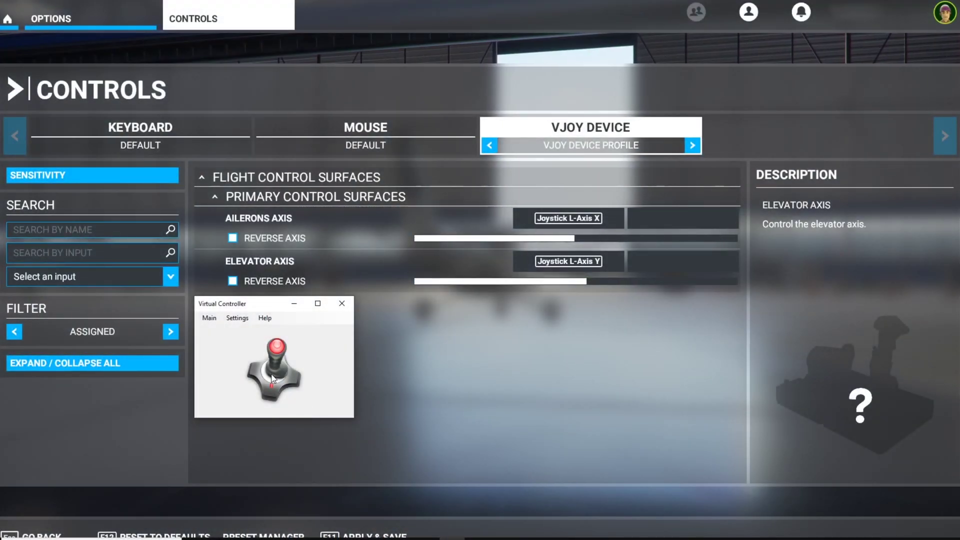
Open Virtual Controller's Main menu over Flight Simulator's vJoy Device controls
left_click(210, 318)
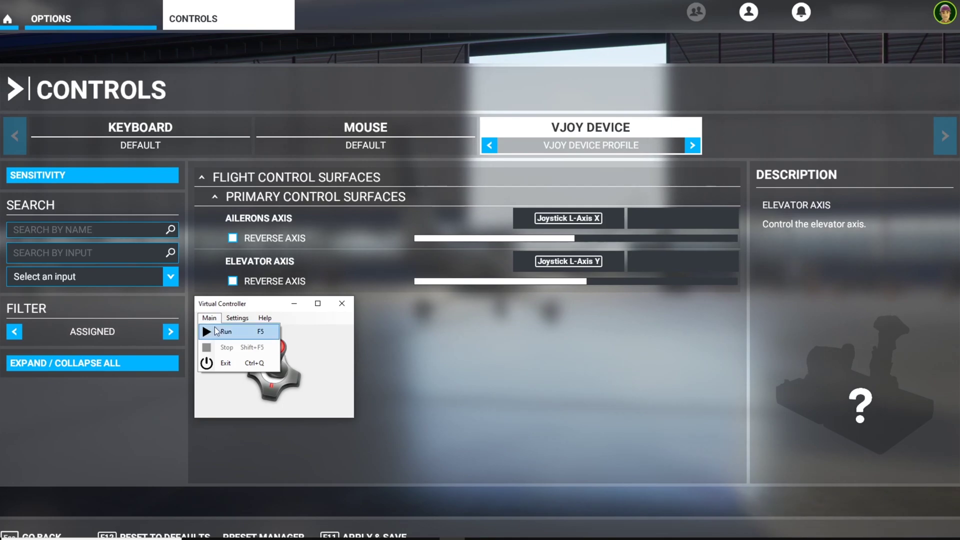
Run Virtual Controller so the vJoy yoke drives the aircraft's ailerons and elevator
left_click(214, 331)
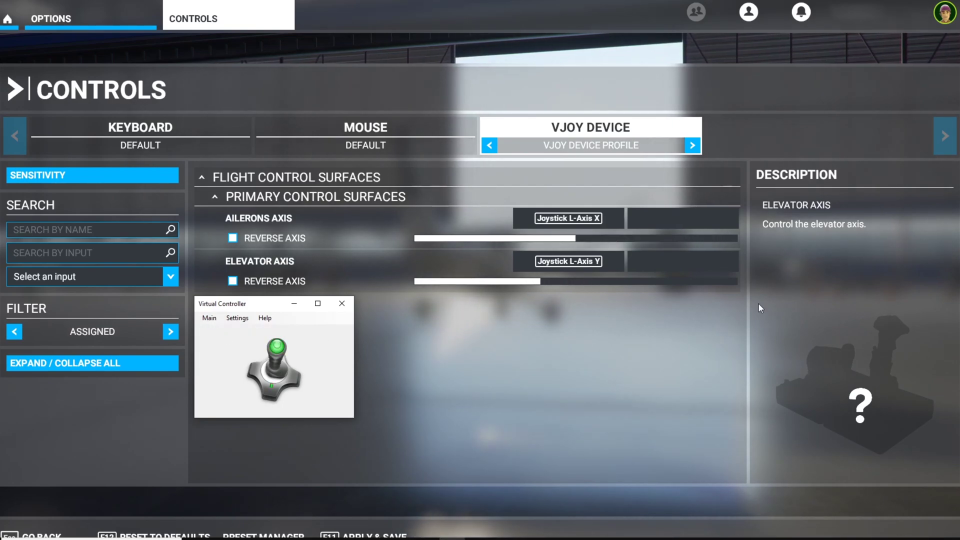